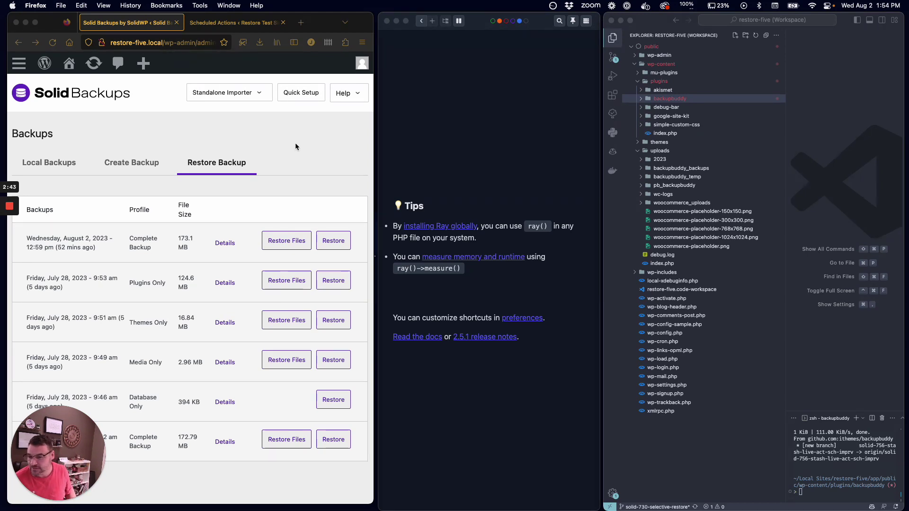
click(232, 22)
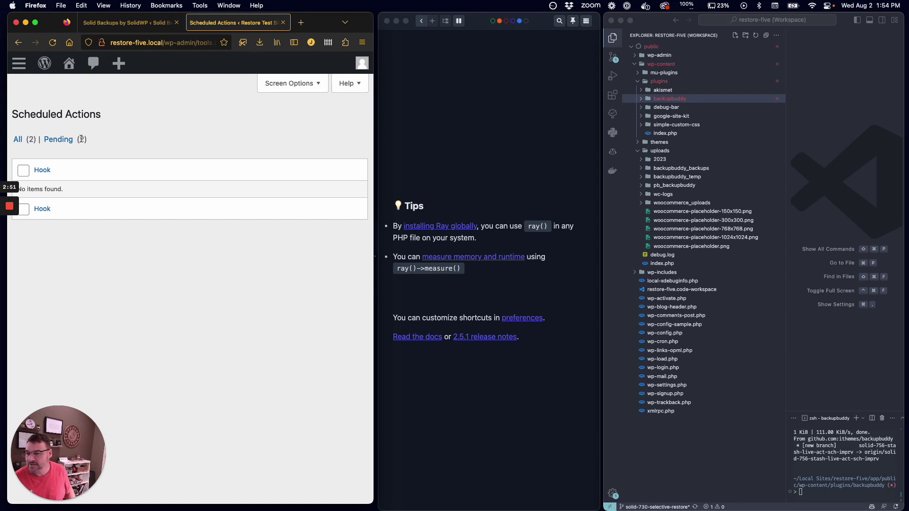
click(19, 63)
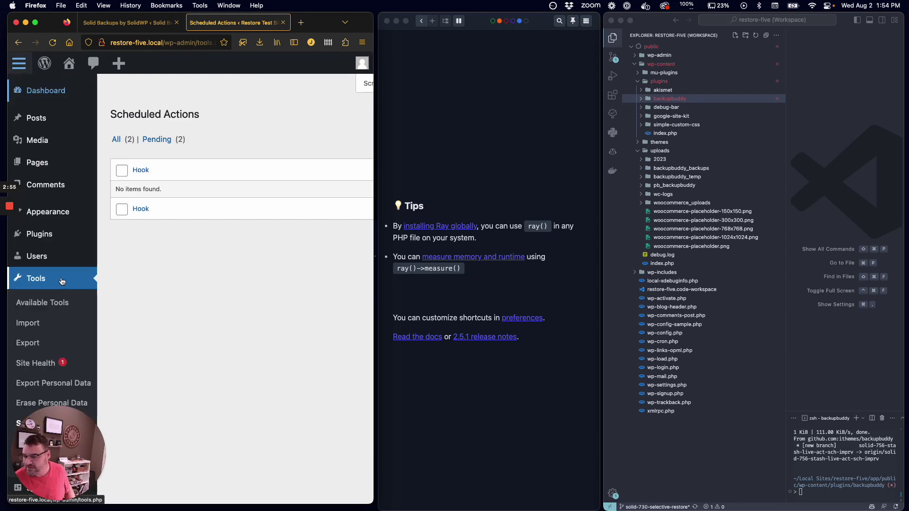
click(19, 63)
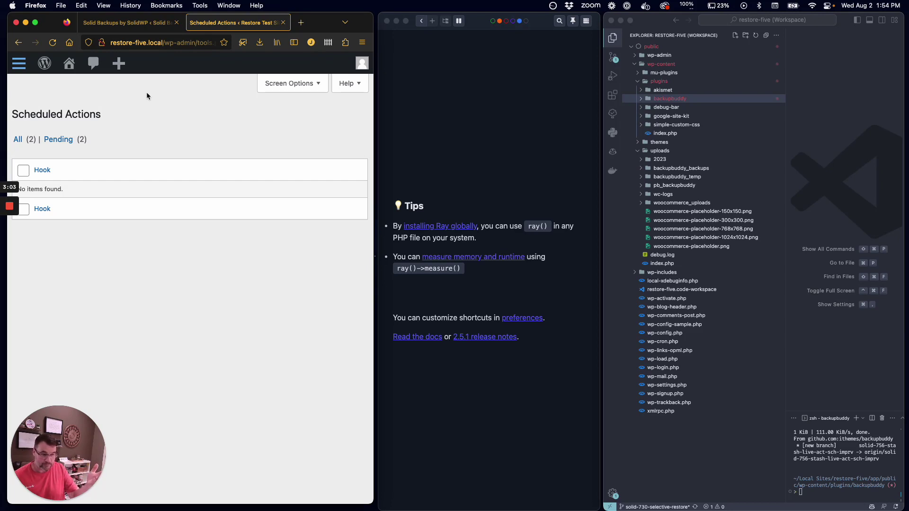
click(136, 23)
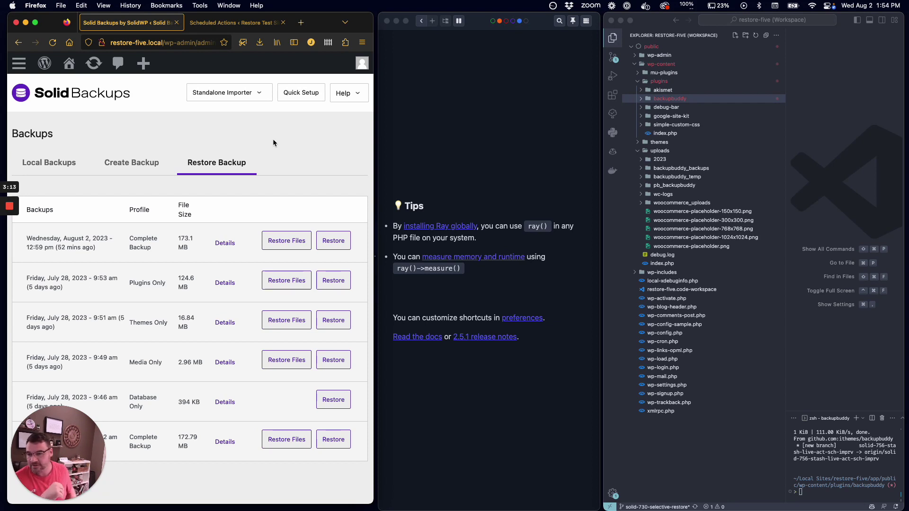
- Check pending Scheduled Actions, then browse files of the August 2, 2023 12:59 pm Complete Backup
click(233, 23)
click(72, 138)
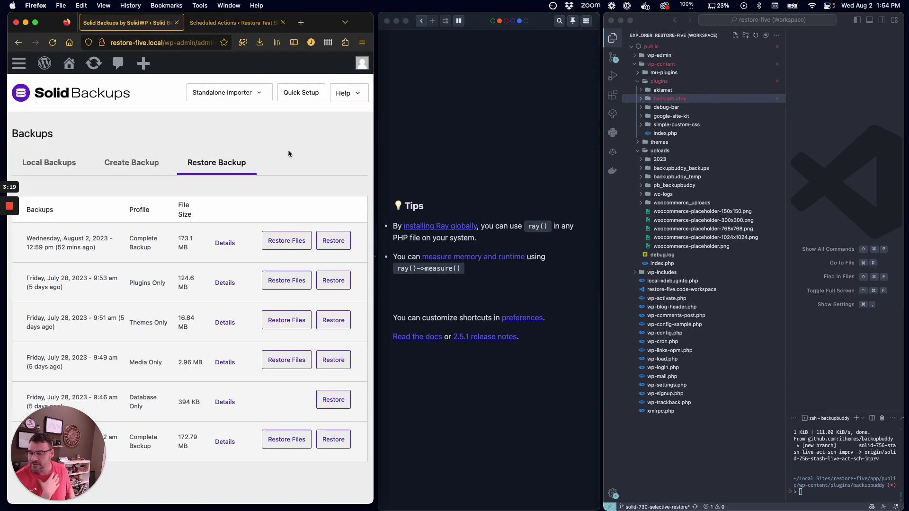
click(524, 70)
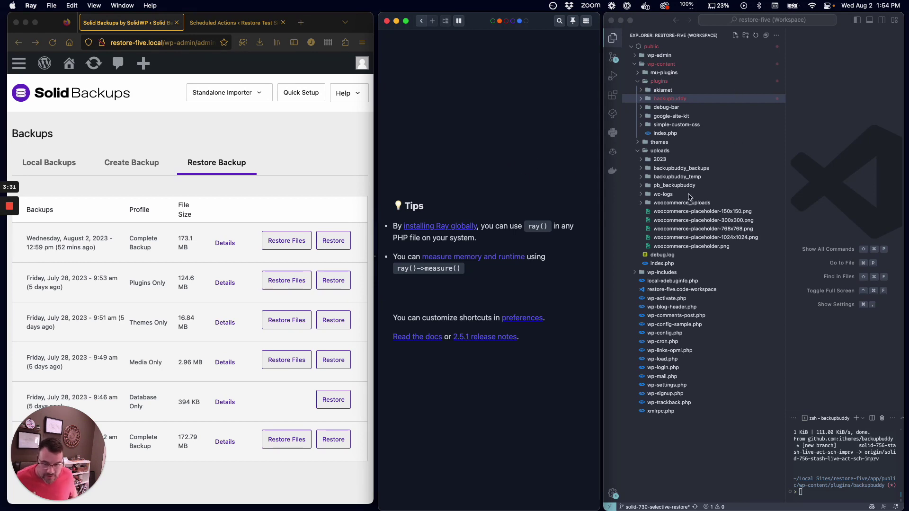
click(320, 158)
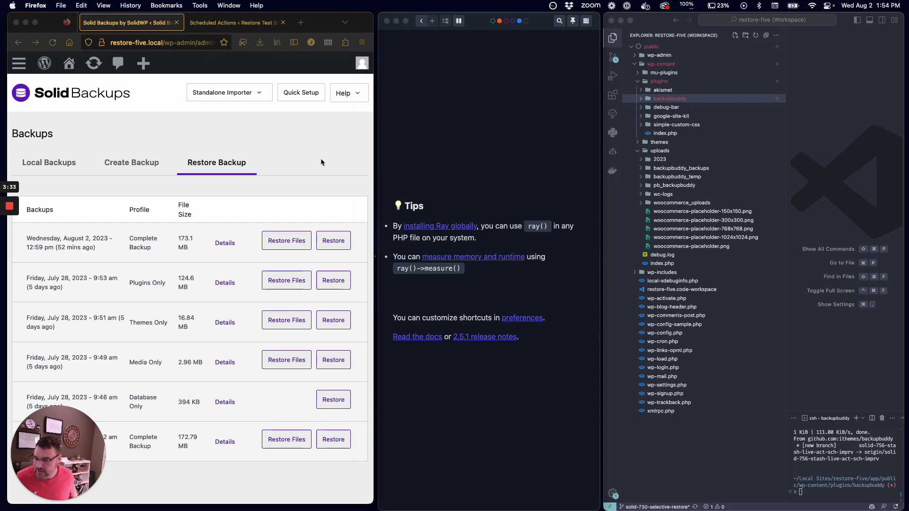
- Navigate into the backup's wp-content/plugins folder
click(293, 239)
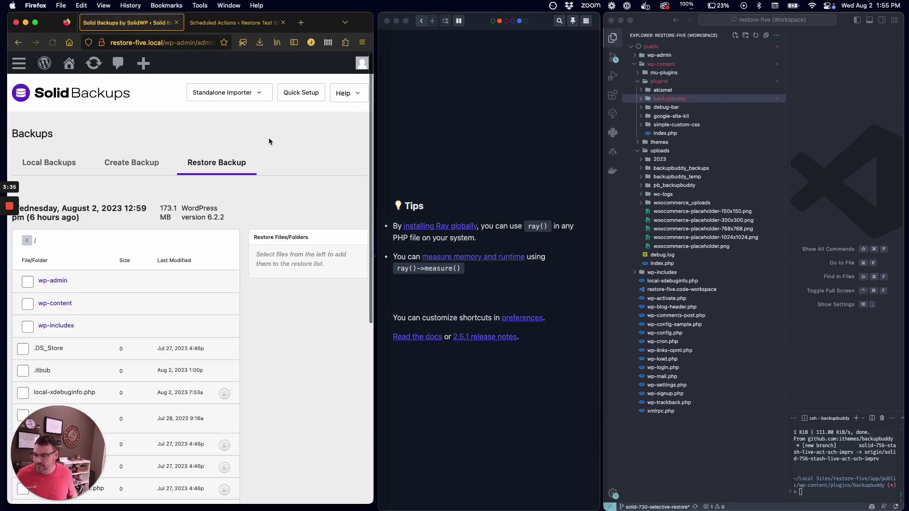
click(60, 304)
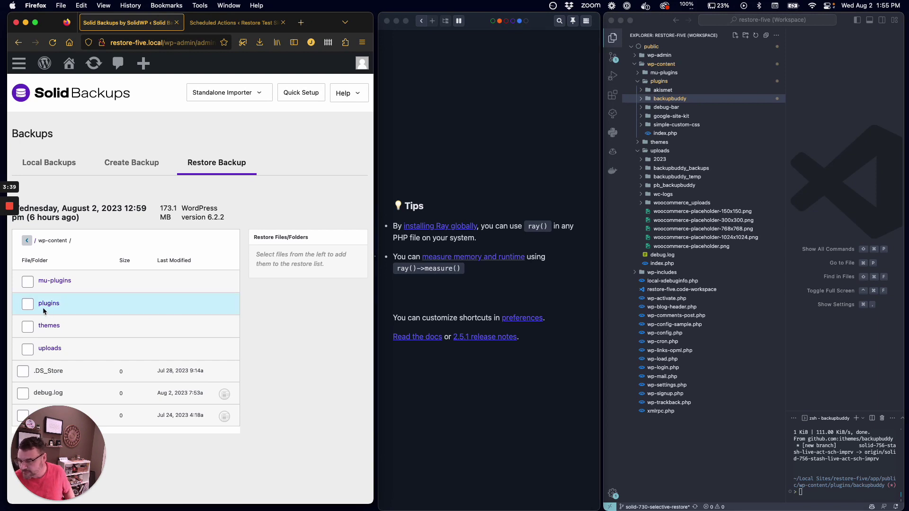
click(51, 304)
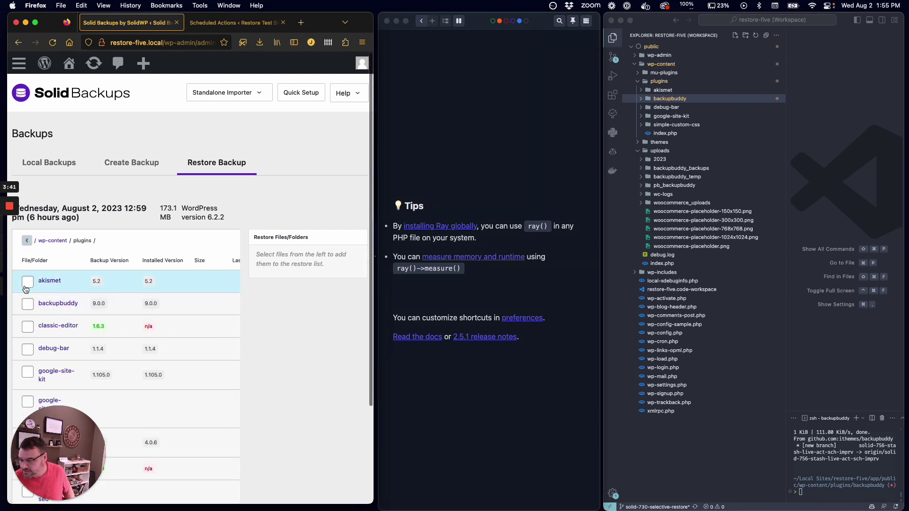
- Tick akismet, google-site-kit, classic-editor, debug-bar and simple-custom-css for restoring
click(27, 287)
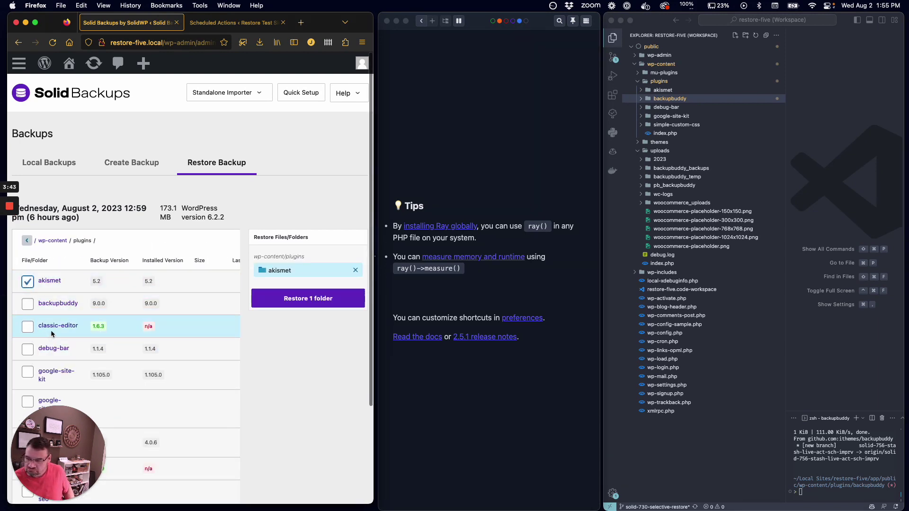
scroll(47, 331, down, 3)
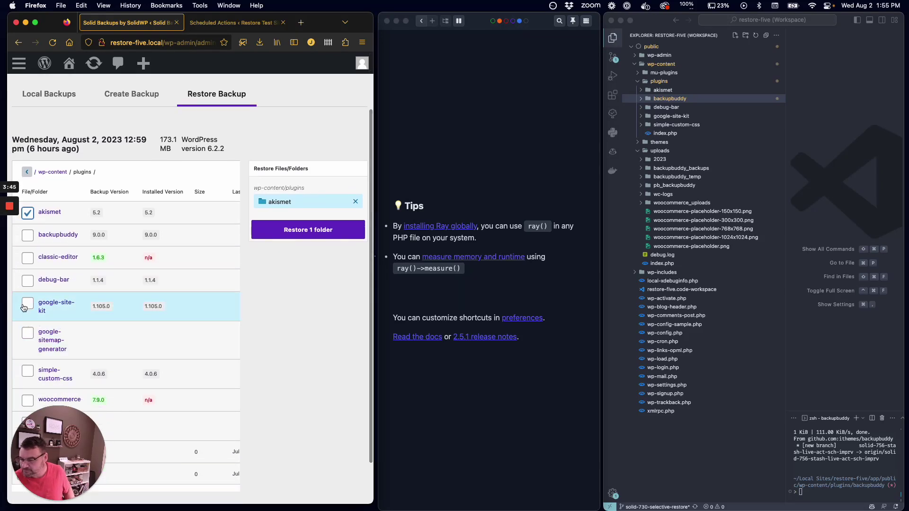
click(27, 305)
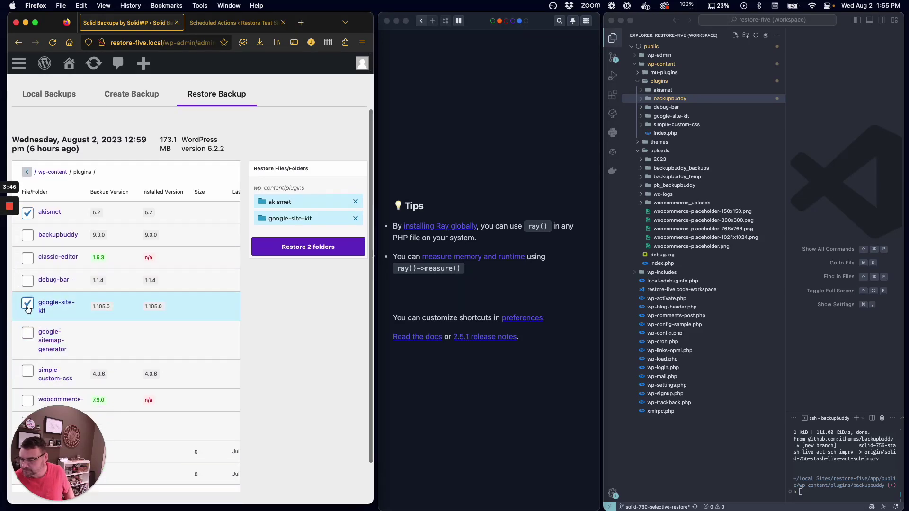
click(28, 258)
click(32, 282)
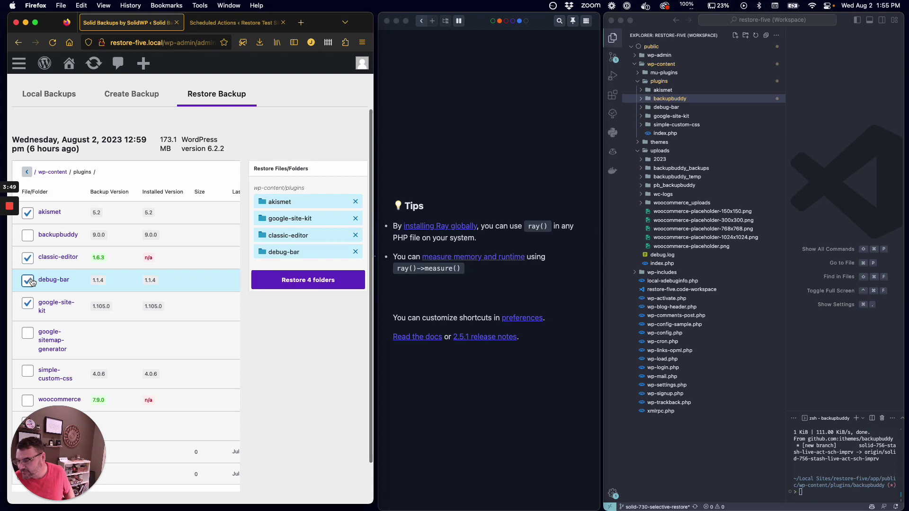
click(29, 372)
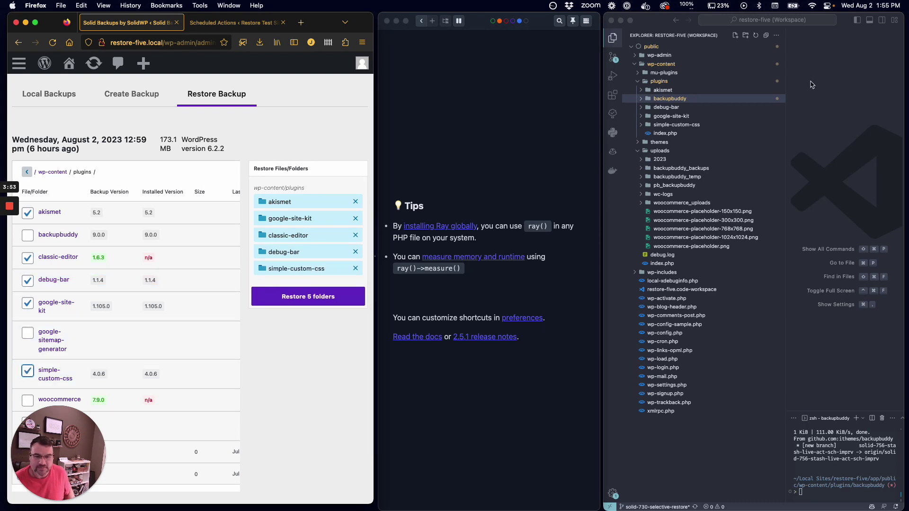
- Delete the akismet folder from wp-content/plugins in the VS Code Explorer
click(705, 101)
click(705, 101)
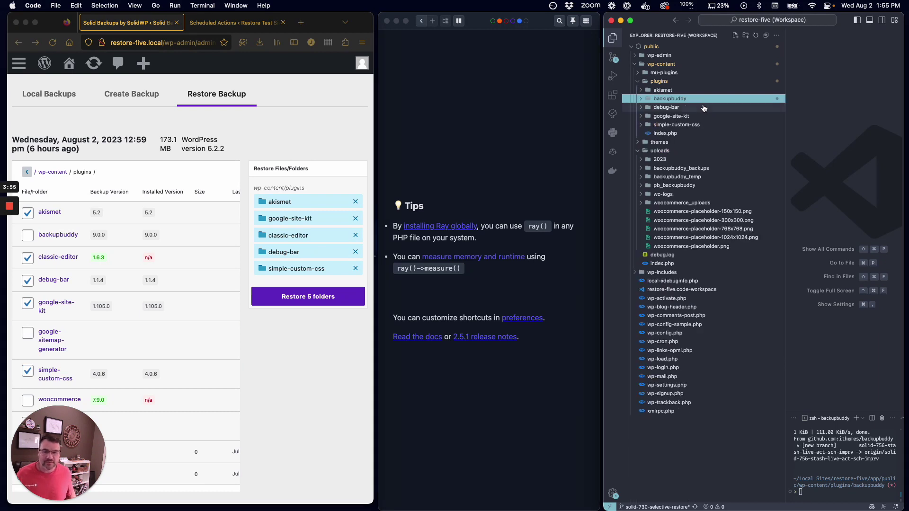
click(730, 124)
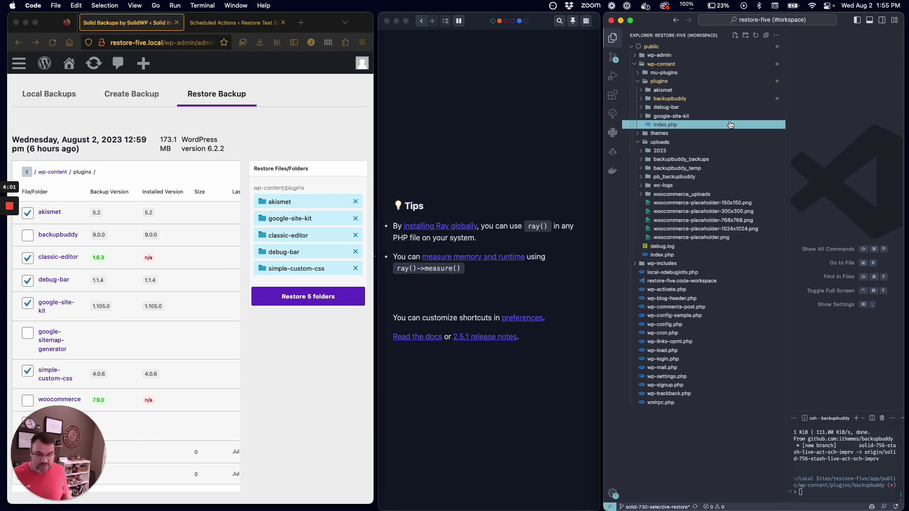
click(730, 90)
key(super+BackSpace)
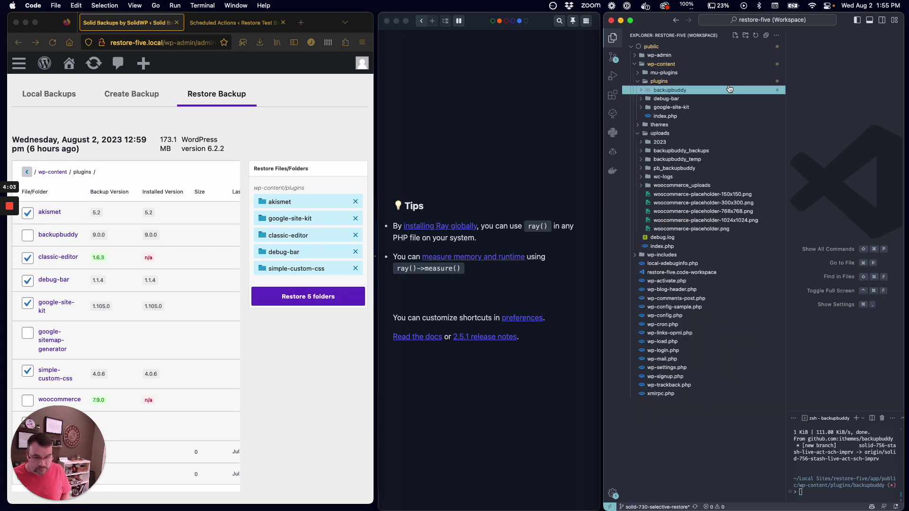
click(339, 126)
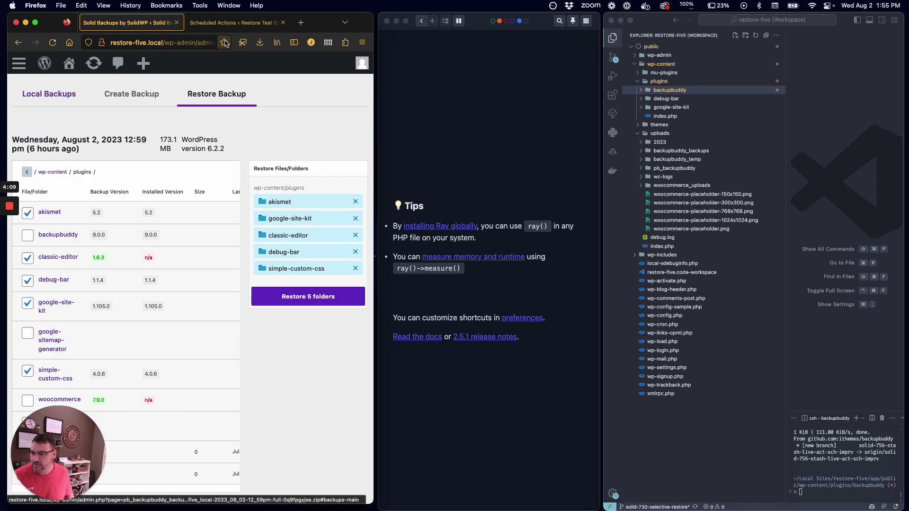
- Restore the 5 selected folders, accepting the overwrite warning and choosing 'Yes, Proceed'
click(233, 23)
click(116, 23)
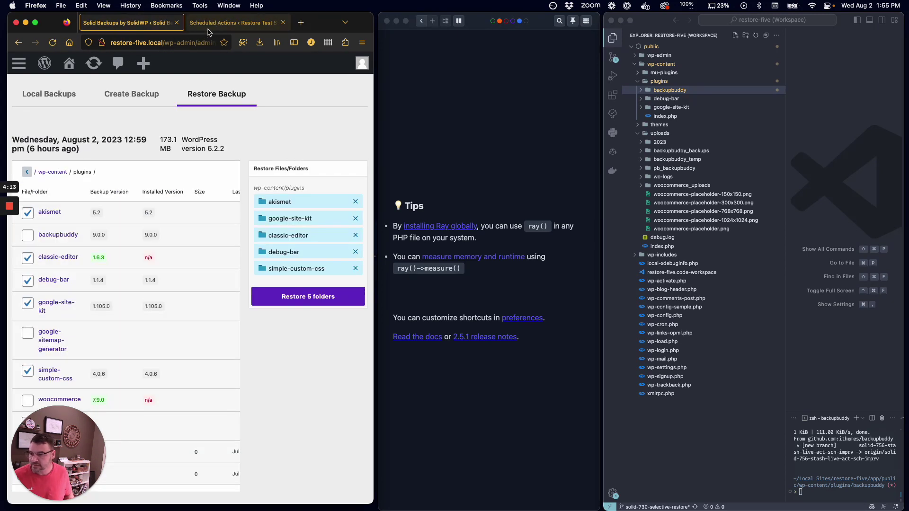
click(303, 296)
click(137, 304)
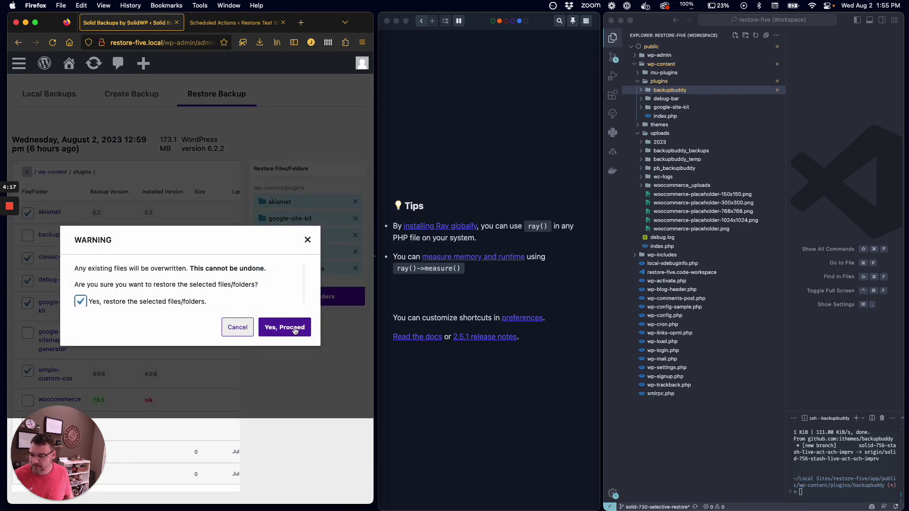
click(293, 331)
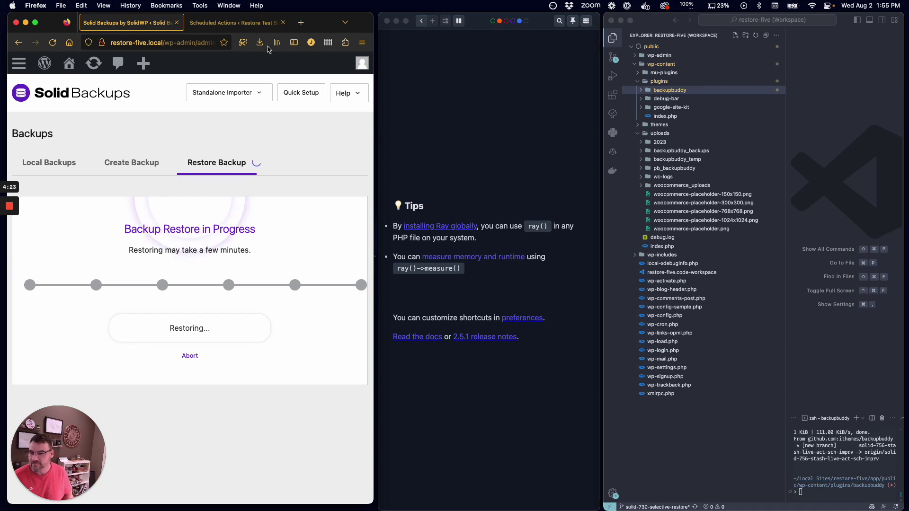
click(261, 25)
key(super+r)
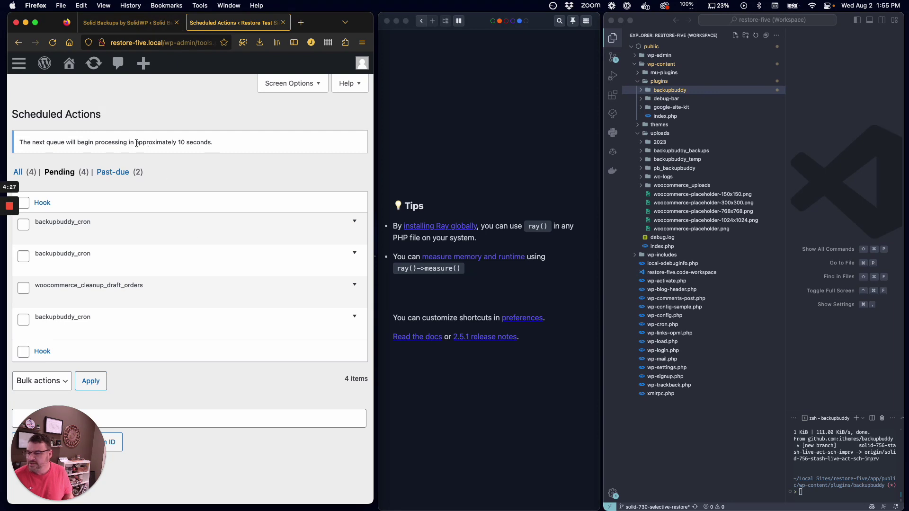
drag(136, 143, 212, 141)
click(231, 177)
mouse_move(87, 230)
click(355, 224)
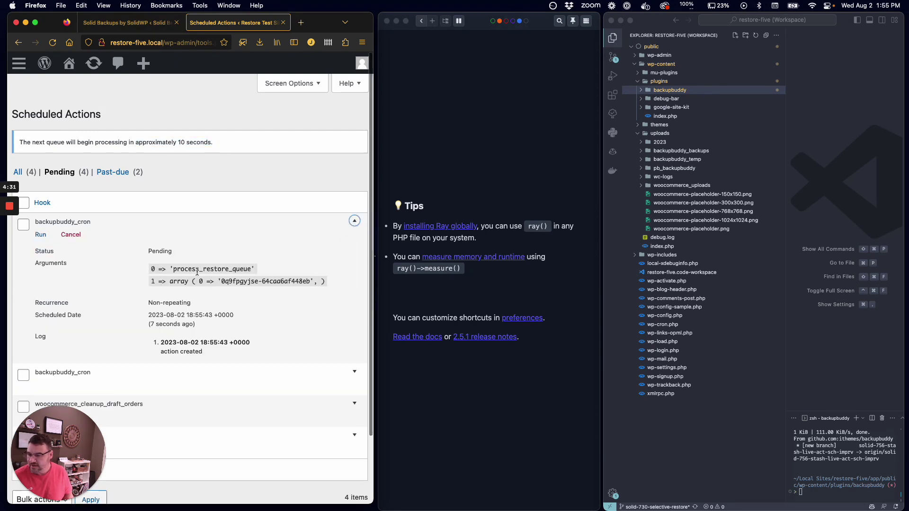
double_click(212, 269)
click(355, 221)
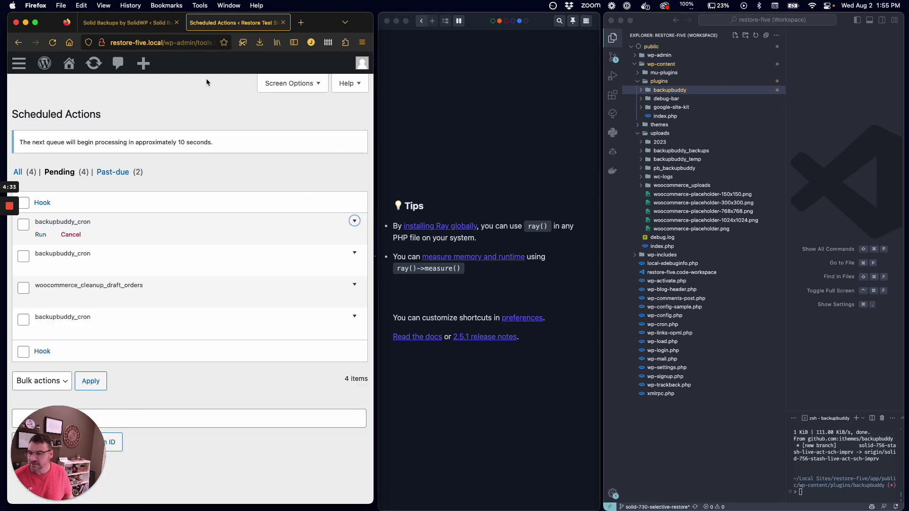
click(142, 26)
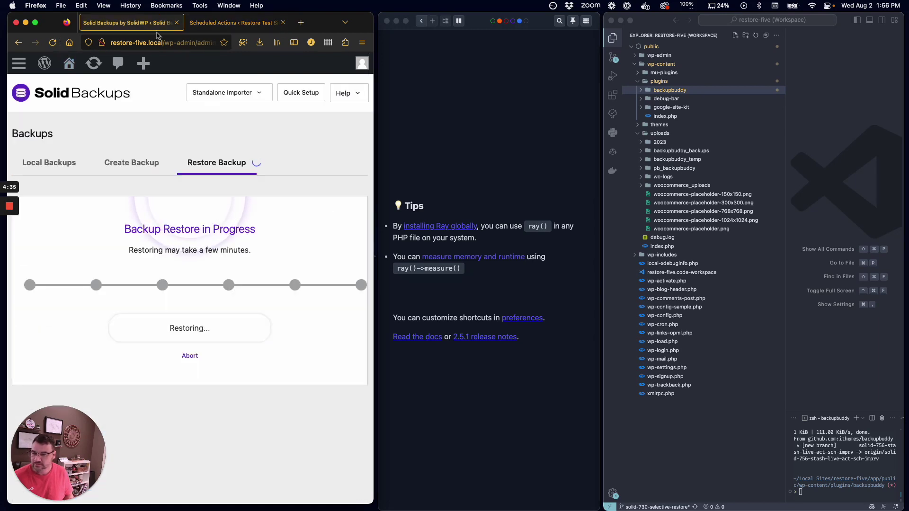
key(ctrl+Tab)
key(ctrl+Tab)
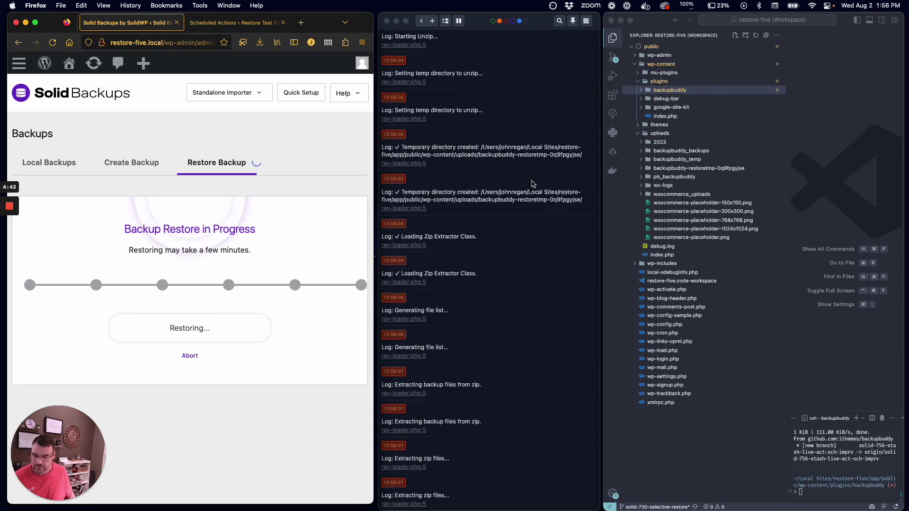
- Follow the Ray restore log and inspect the restored debug-bar folder in VS Code
click(686, 169)
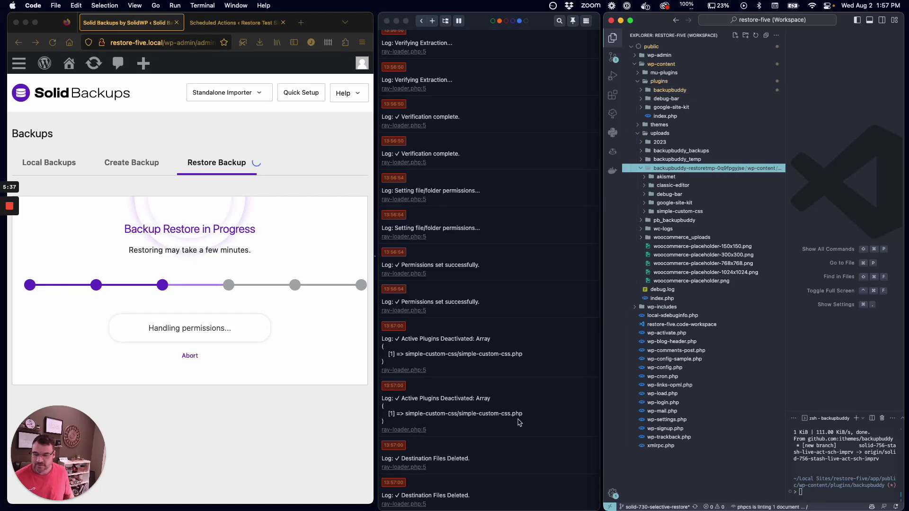
click(514, 341)
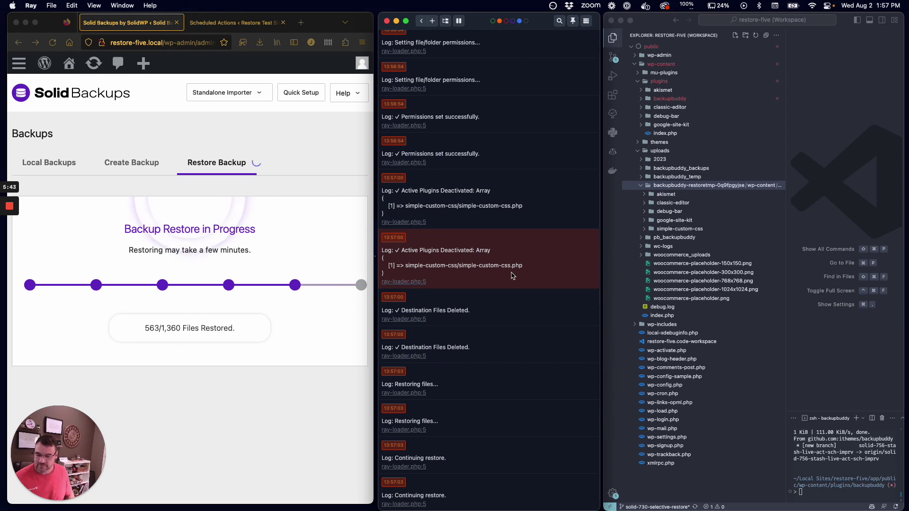
click(707, 118)
click(706, 118)
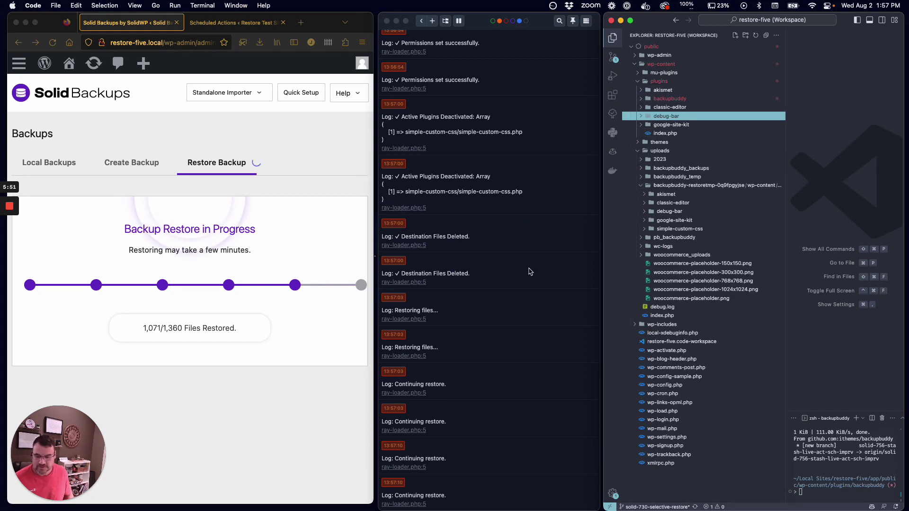
- Reload Scheduled Actions filtered to Complete (12 actions), then return to the Solid Backups page
click(231, 23)
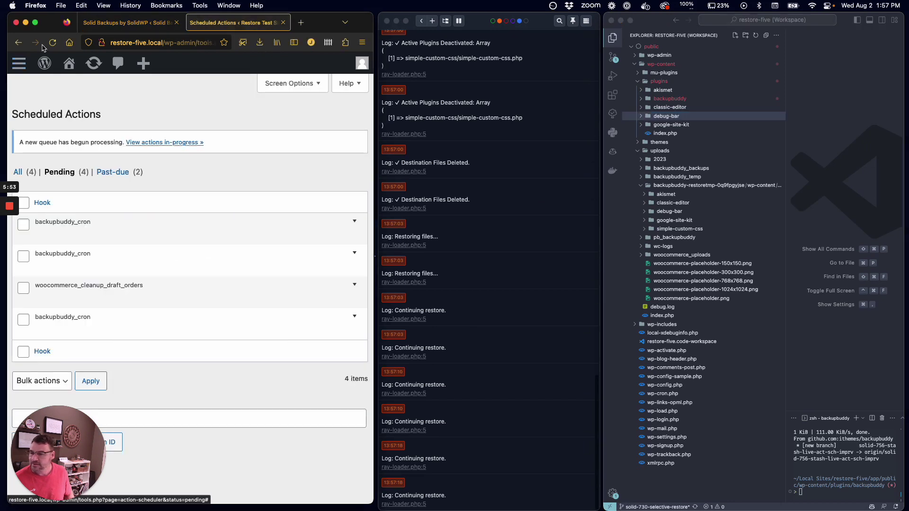
click(52, 43)
click(76, 174)
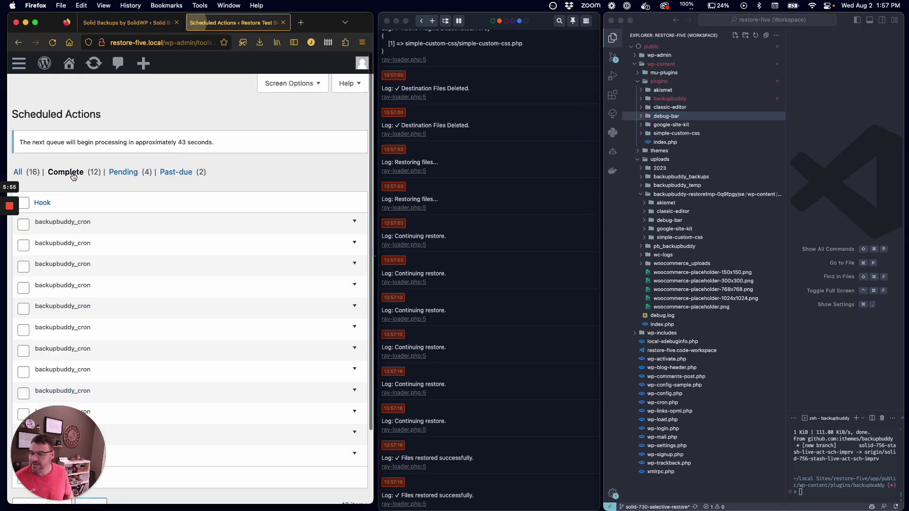
key(ctrl+shift+Tab)
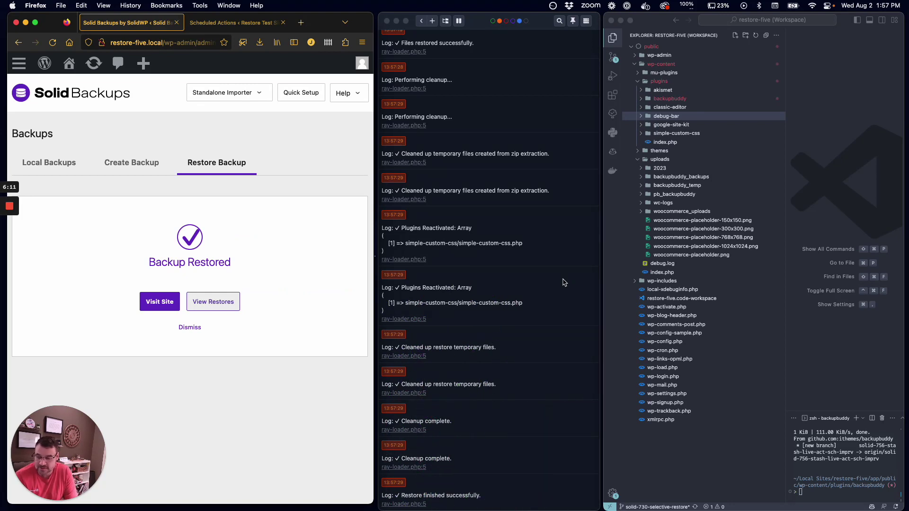
click(530, 308)
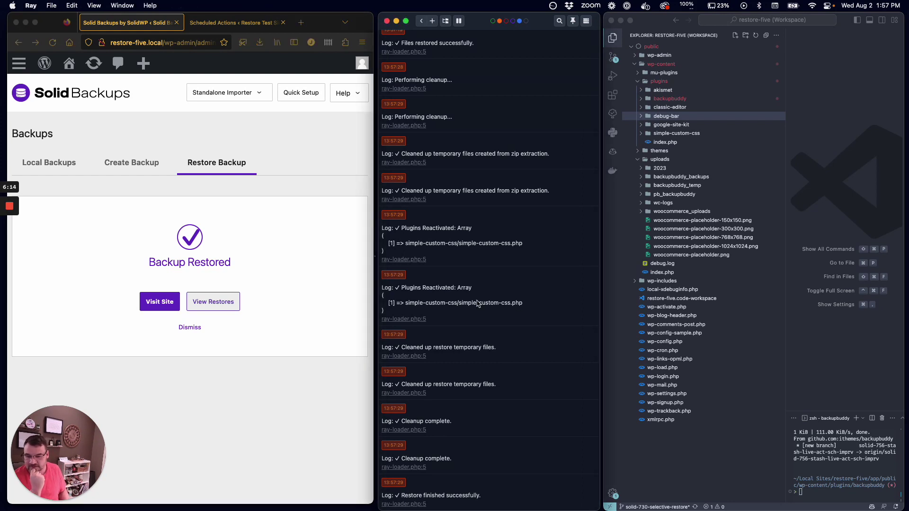
click(200, 136)
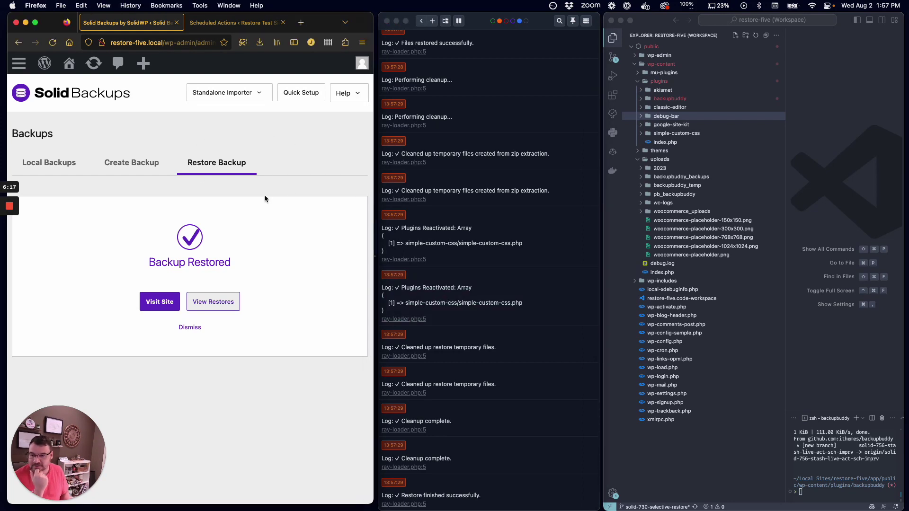